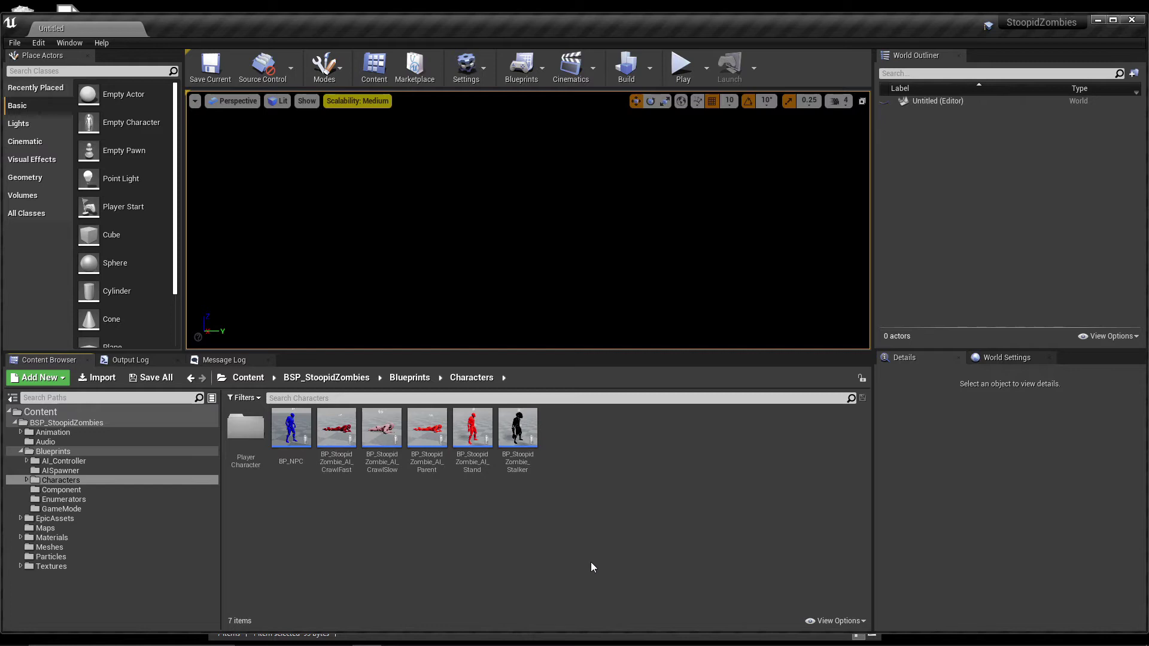
{"action": "scroll", "coordinate": [592, 451], "scroll_direction": "down", "scroll_amount": 3}
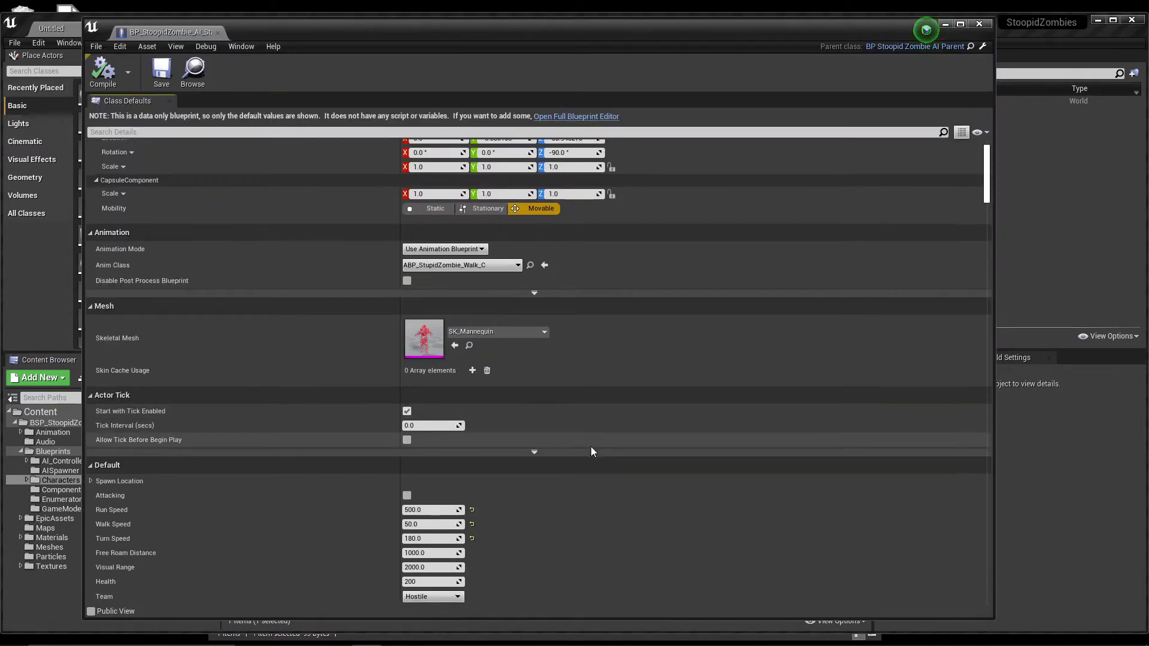
{"action": "scroll", "coordinate": [591, 451], "scroll_direction": "down", "scroll_amount": 1}
{"action": "scroll", "coordinate": [590, 452], "scroll_direction": "down", "scroll_amount": 1}
{"action": "scroll", "coordinate": [591, 452], "scroll_direction": "down", "scroll_amount": 1}
{"action": "scroll", "coordinate": [591, 451], "scroll_direction": "down", "scroll_amount": 1}
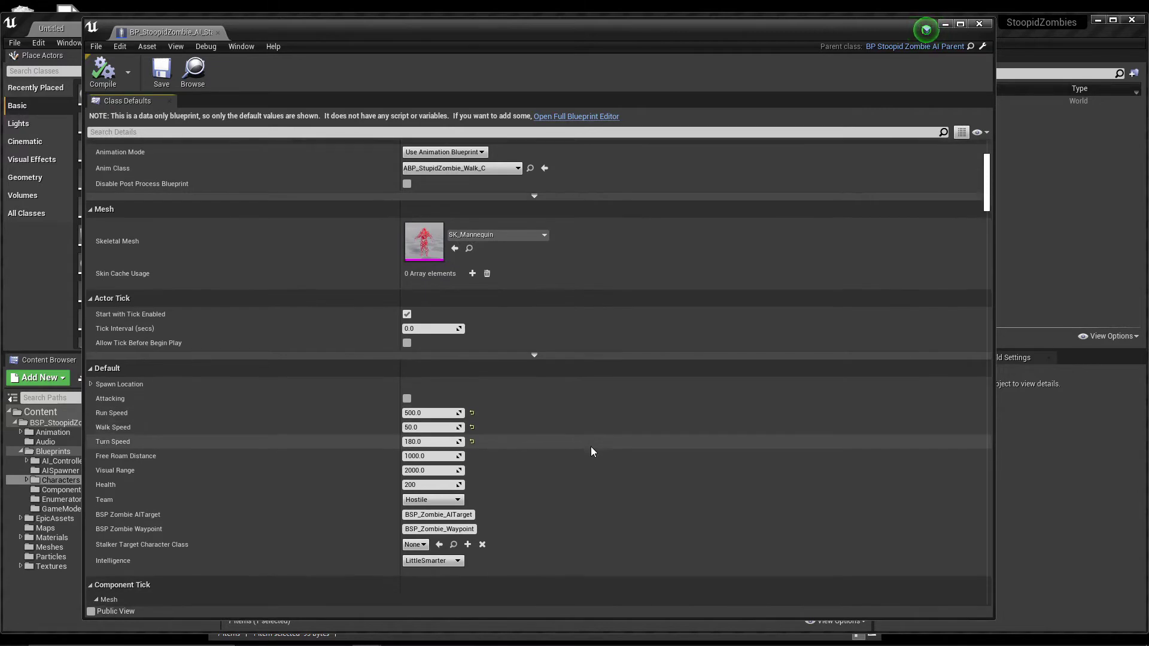
{"action": "scroll", "coordinate": [591, 446], "scroll_direction": "down", "scroll_amount": 2}
- Select the Visual Range value (2000) in BP_StoopidZombie_AI's Class Defaults
{"action": "left_click", "coordinate": [440, 419]}
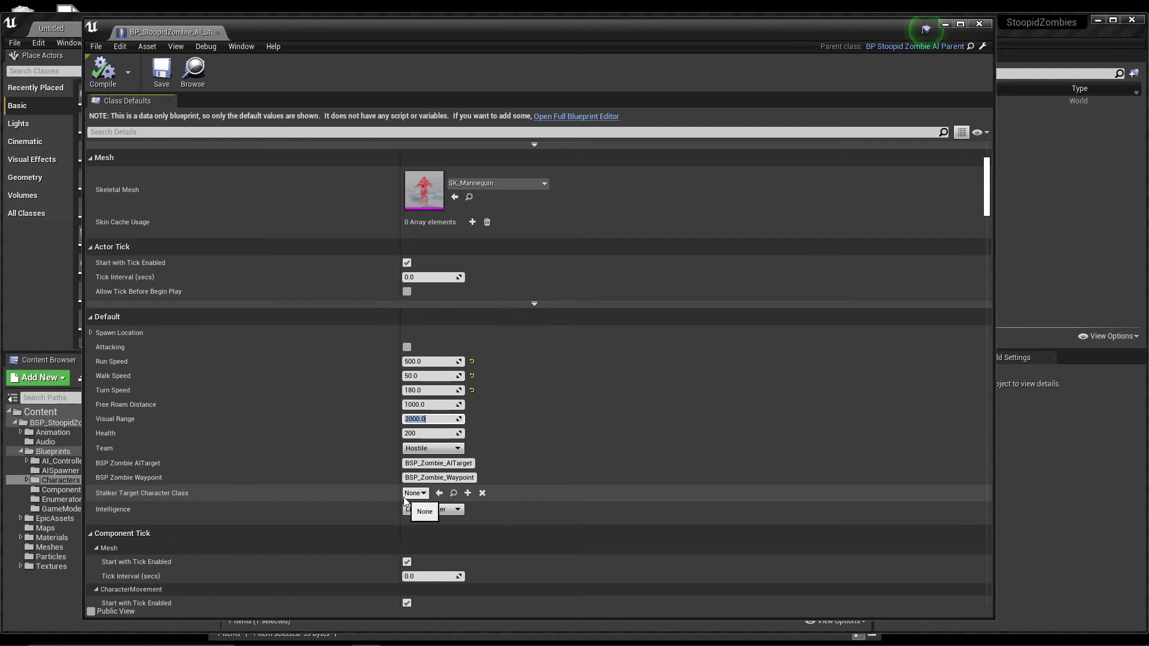
{"action": "left_click", "coordinate": [457, 513]}
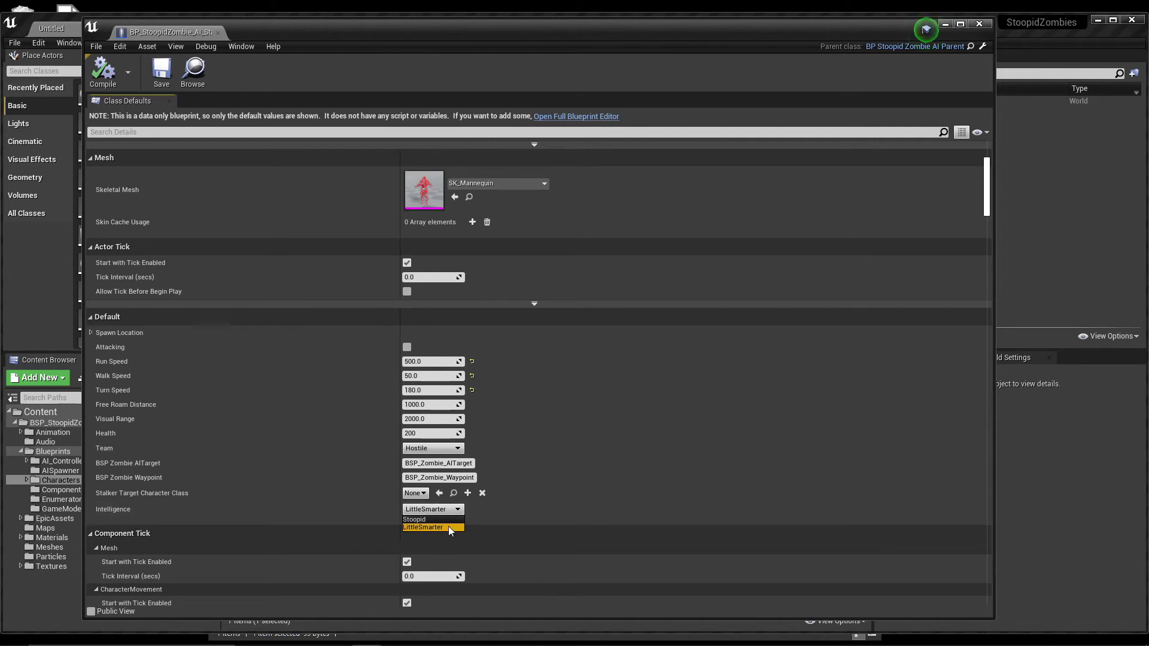
{"action": "left_click", "coordinate": [448, 527]}
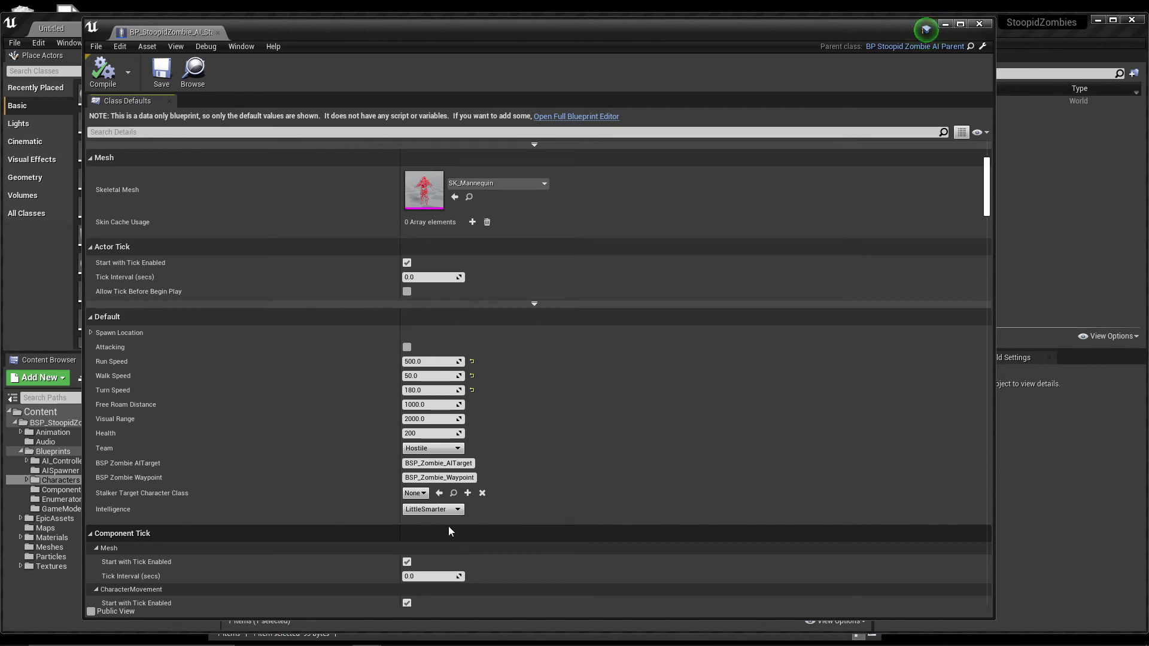
- Close BP_StoopidZombie_AI and load the ZombieStalkers map from the Maps folder
{"action": "left_click", "coordinate": [224, 29]}
{"action": "left_click", "coordinate": [125, 530]}
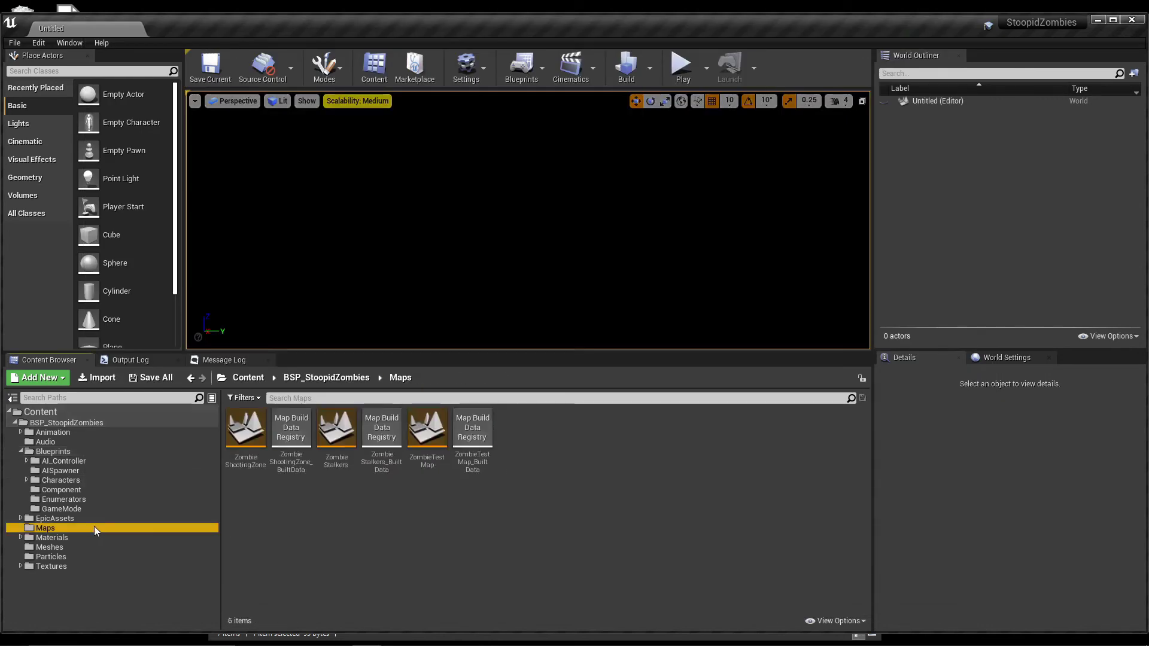
{"action": "left_click", "coordinate": [329, 430]}
{"action": "double_click", "coordinate": [330, 430]}
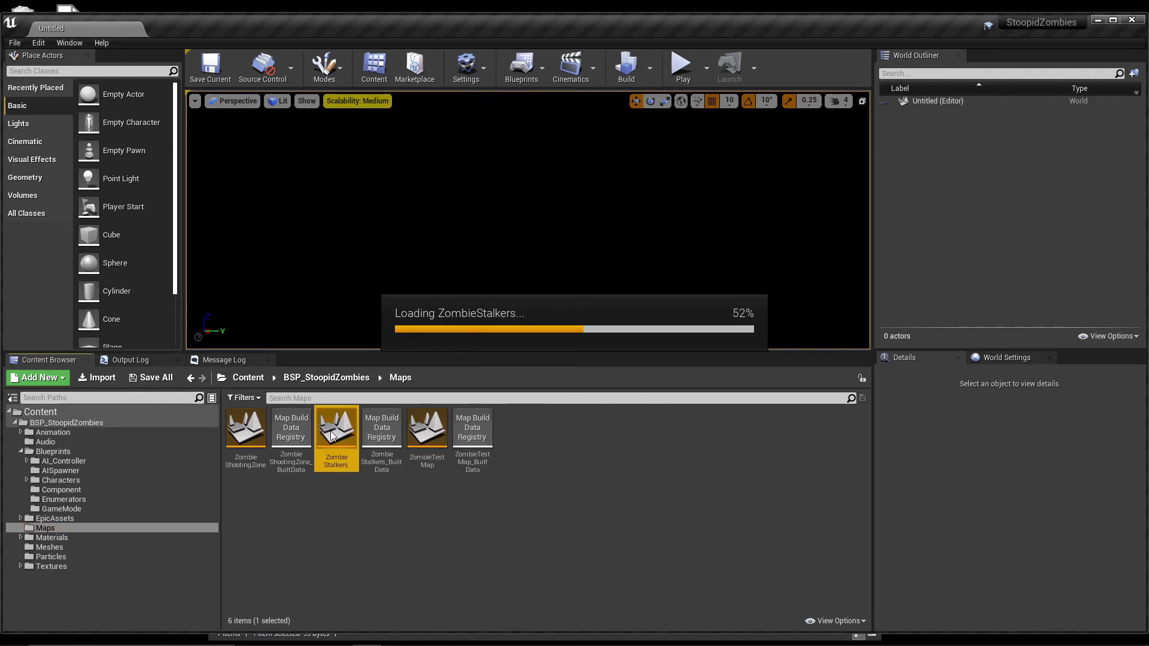
{"action": "left_click", "coordinate": [682, 76]}
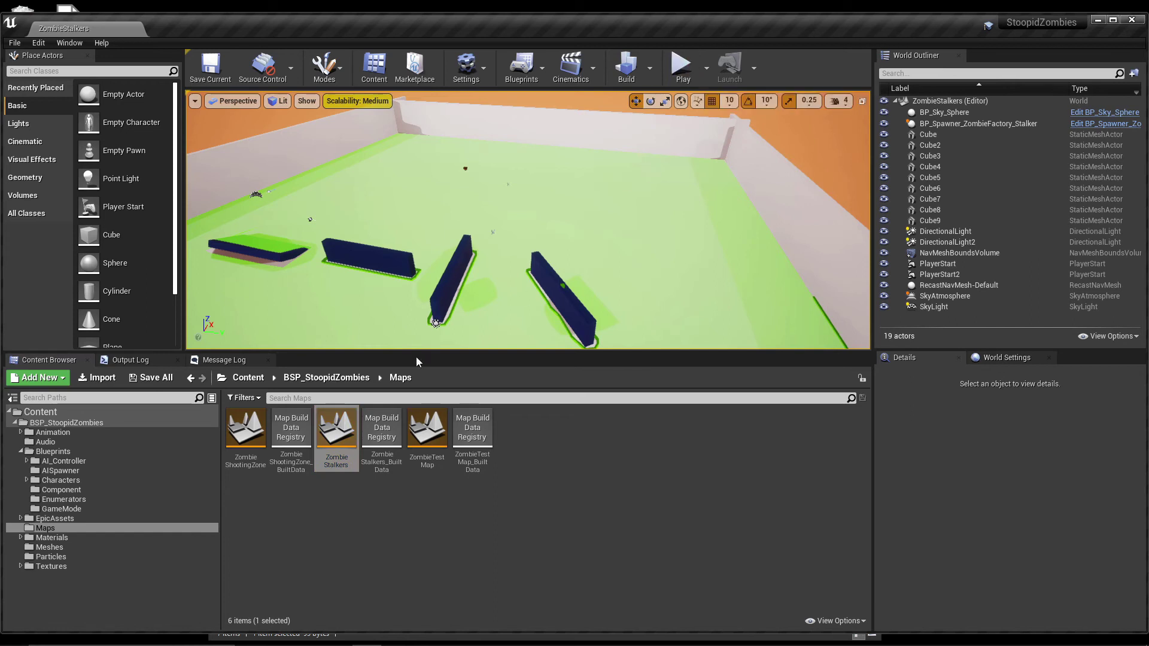
- Check BP_StoopidZombie_Stalker has LittleSmarter intelligence, then start ZombieStalkers in Play In Editor
{"action": "left_click", "coordinate": [61, 480]}
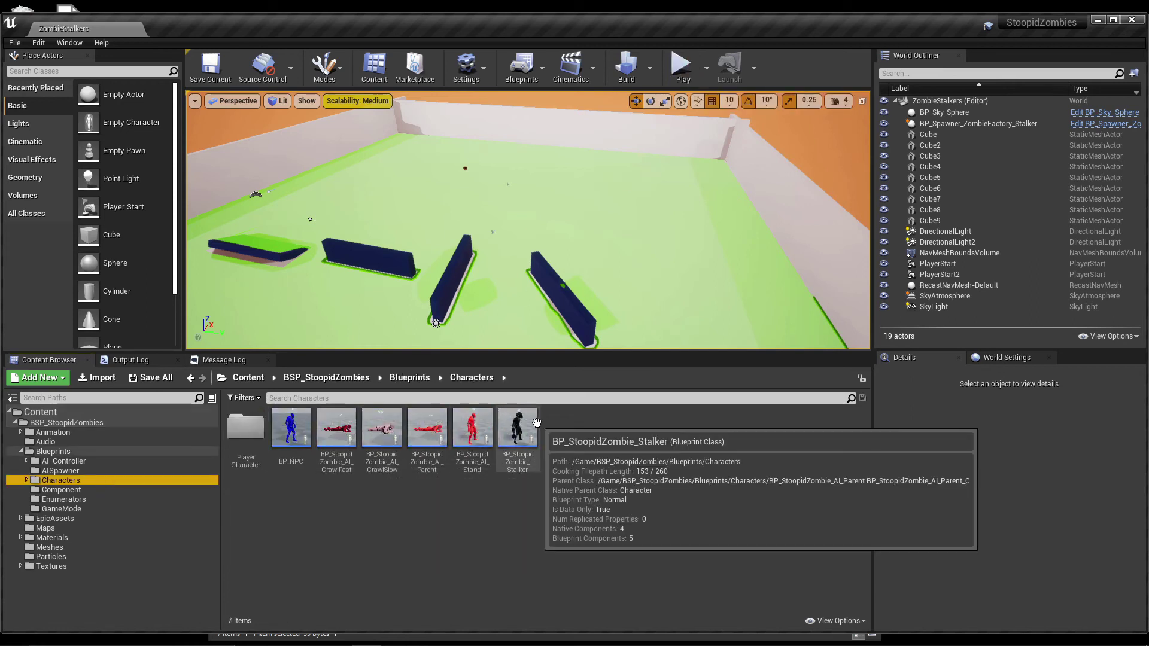
{"action": "left_click", "coordinate": [509, 440]}
{"action": "double_click", "coordinate": [507, 438]}
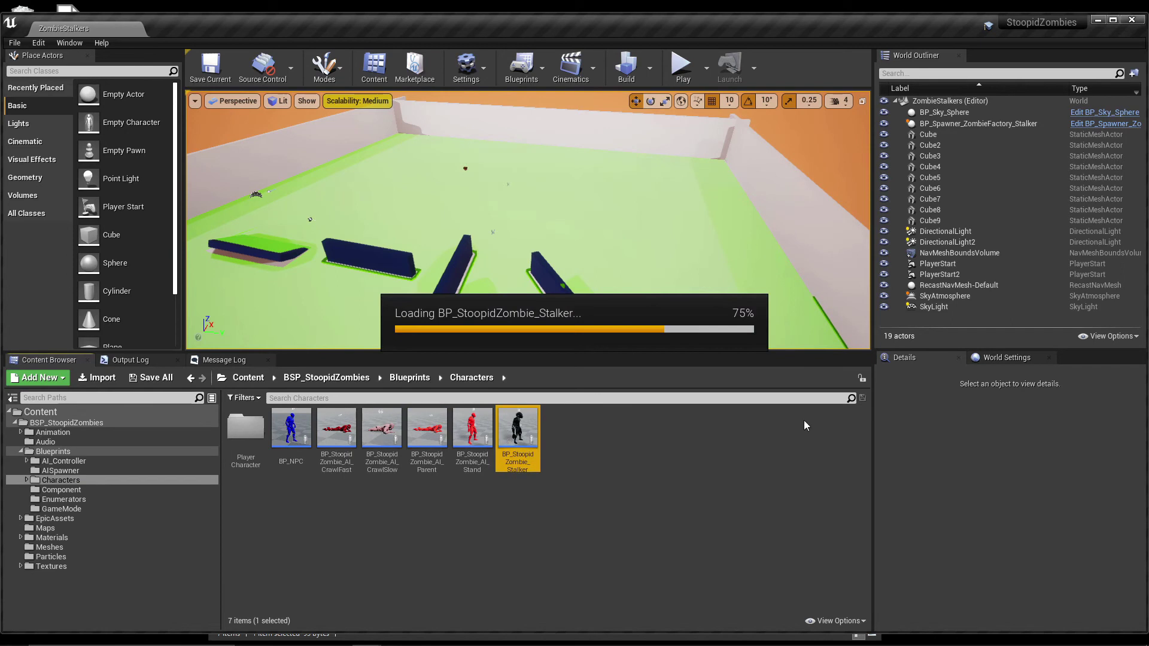
{"action": "scroll", "coordinate": [551, 444], "scroll_direction": "down", "scroll_amount": 2}
{"action": "scroll", "coordinate": [552, 445], "scroll_direction": "down", "scroll_amount": 2}
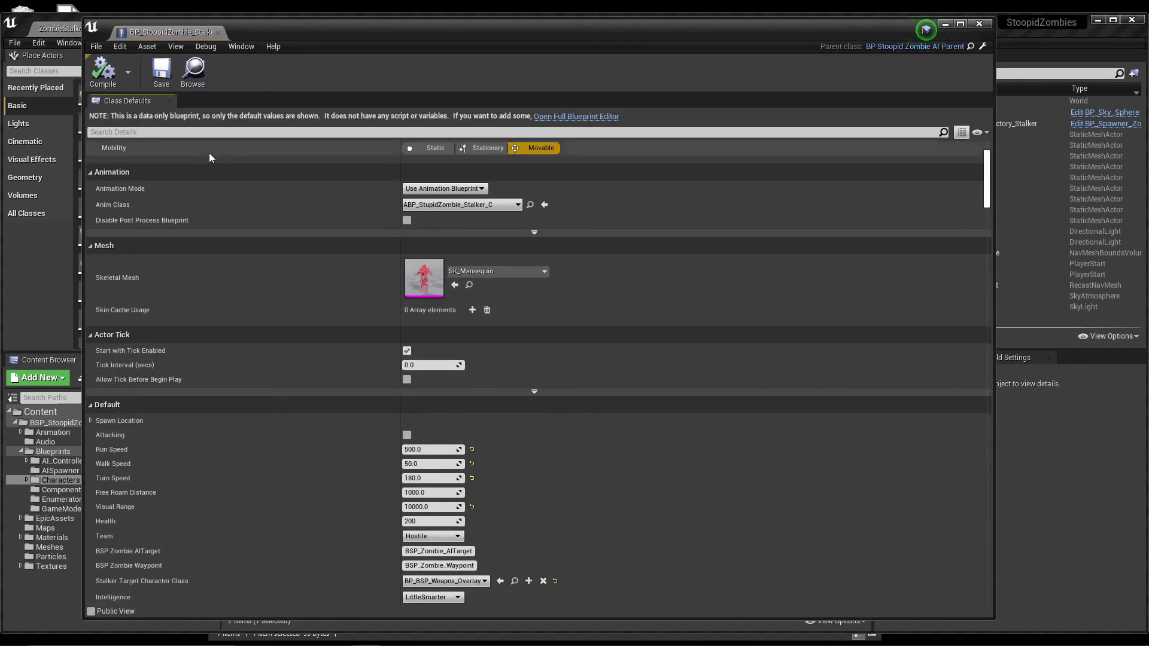
{"action": "left_click", "coordinate": [219, 33]}
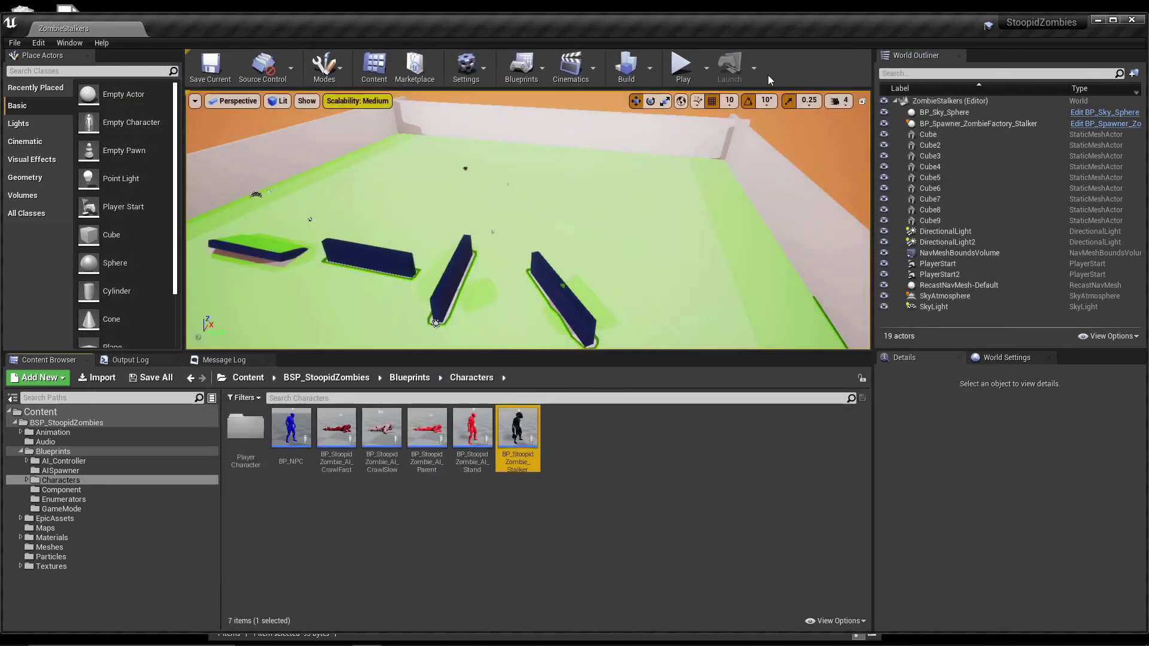
{"action": "left_click", "coordinate": [681, 67]}
- Capture game input in the viewport so a spawned Stalker zombie chases the player
{"action": "left_click", "coordinate": [528, 220]}
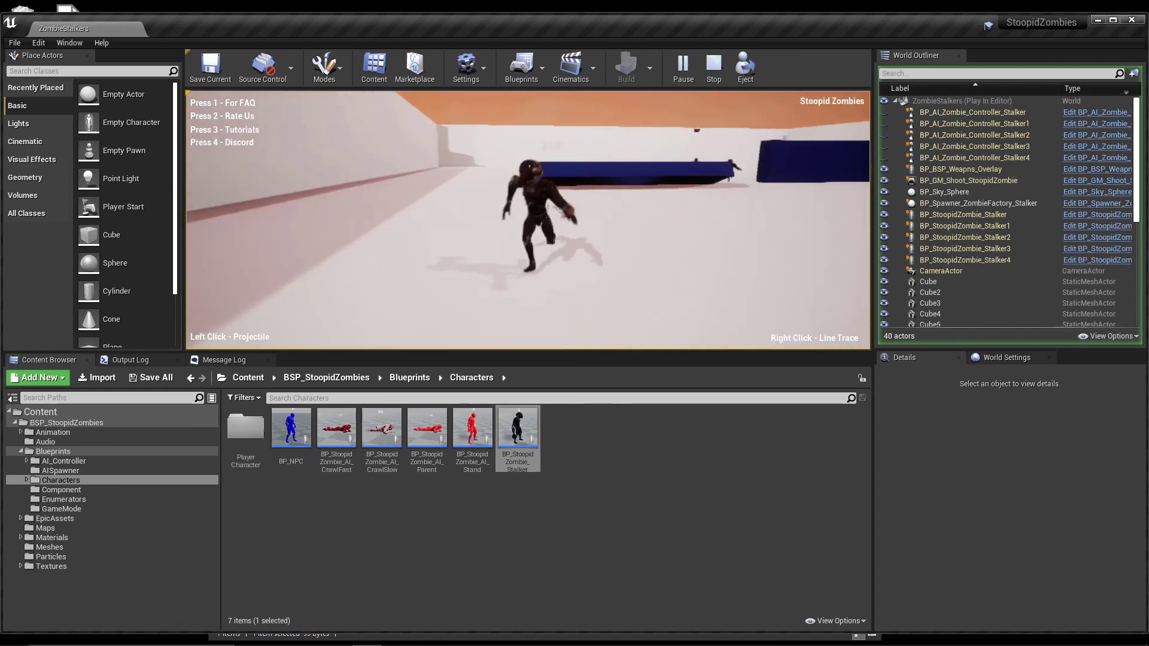
- Stop Play In Editor with Esc and show the play mode options list
{"action": "key", "text": "Escape"}
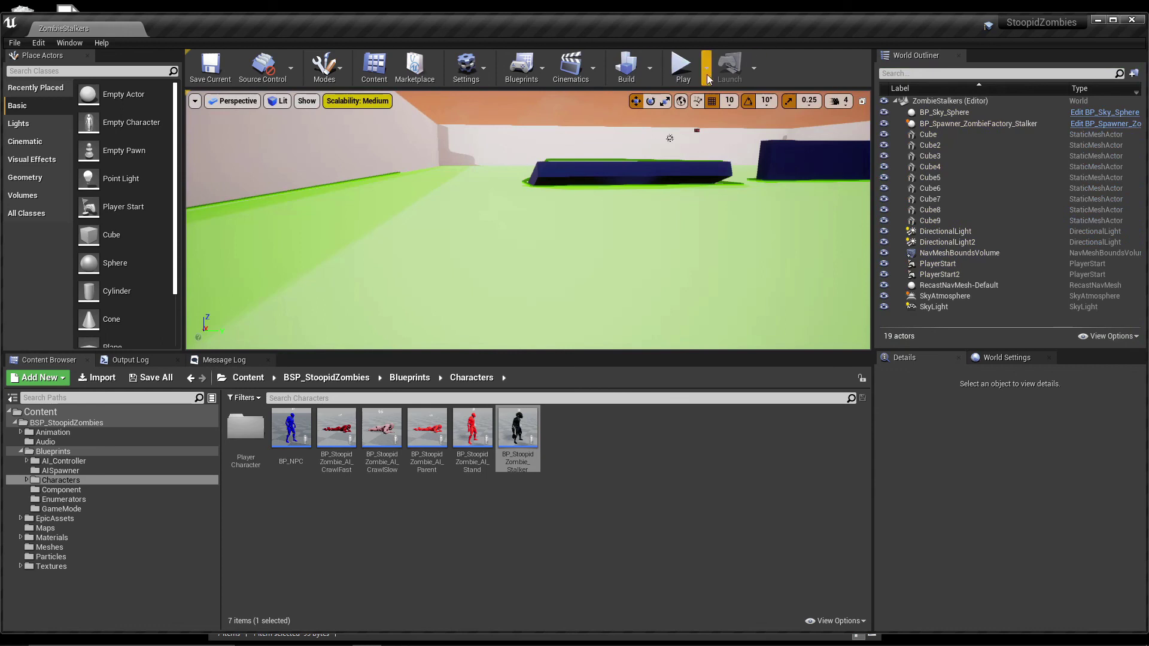
{"action": "left_click", "coordinate": [705, 73]}
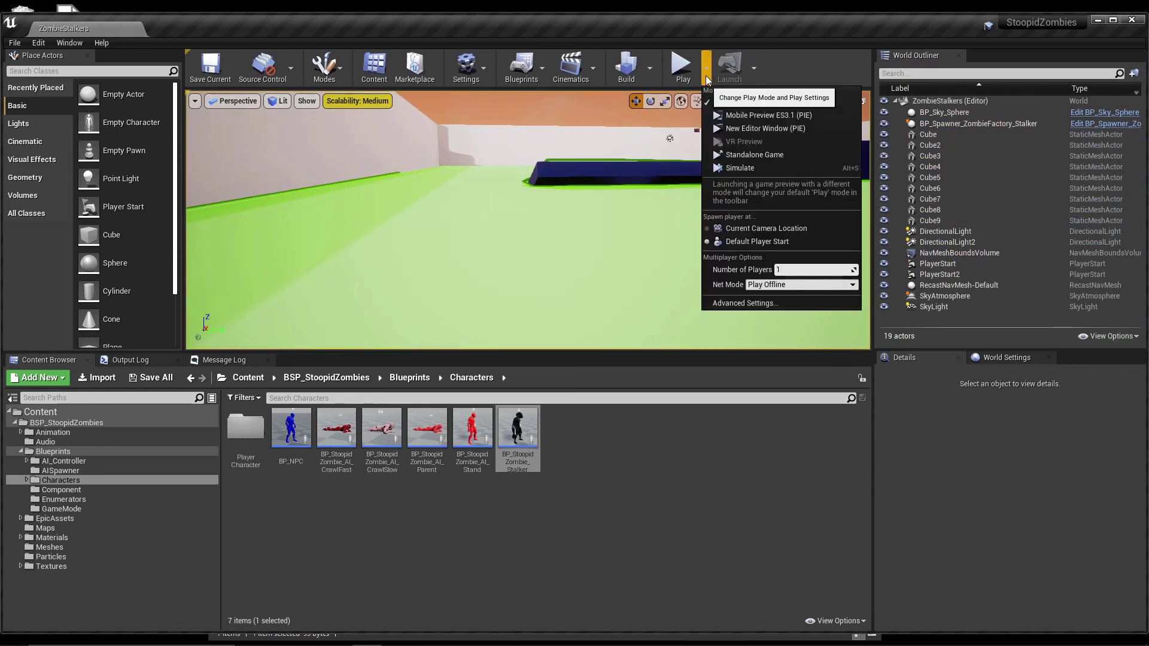